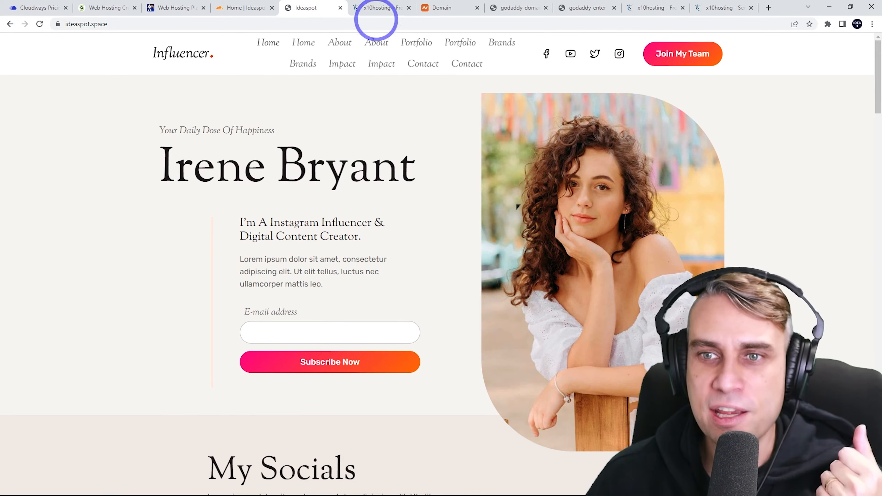
Add the site ideaspot.space to the Cloudflare account
{"action": "left_click", "coordinate": [380, 7]}
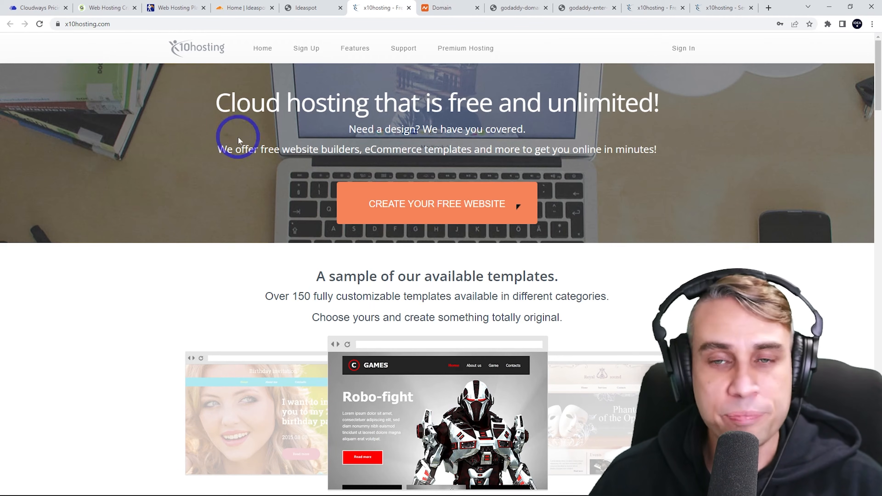
{"action": "left_click", "coordinate": [302, 8]}
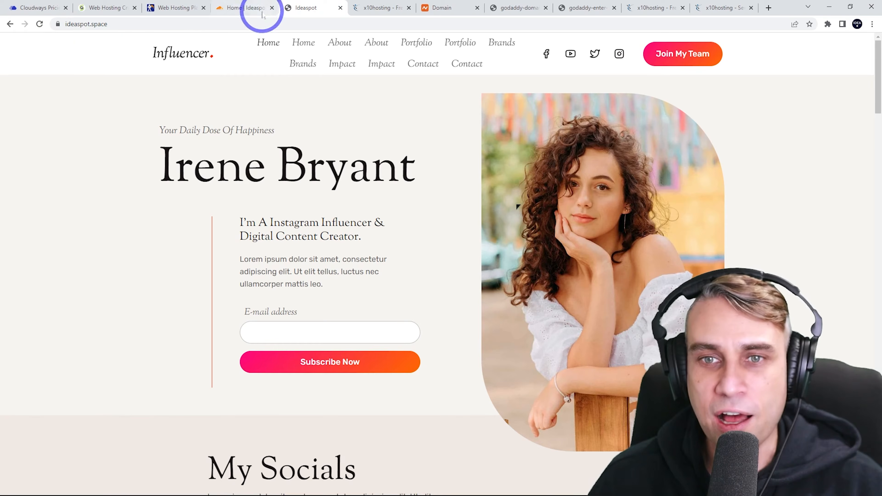
{"action": "left_click", "coordinate": [246, 8]}
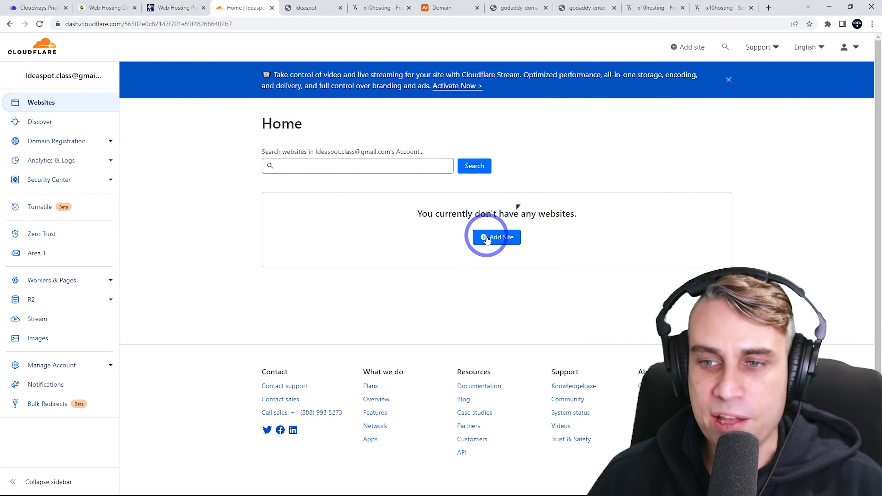
{"action": "left_click", "coordinate": [498, 238]}
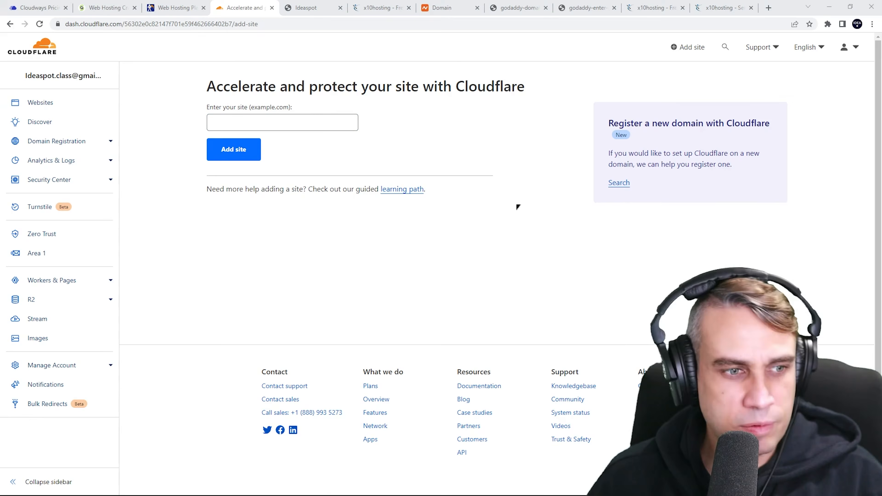
{"action": "type", "text": "ideaspot.space"}
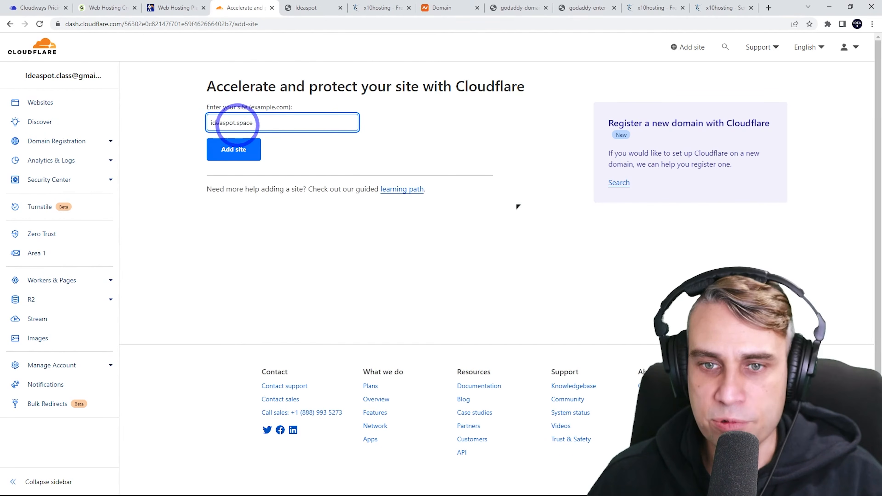
{"action": "left_click", "coordinate": [221, 152]}
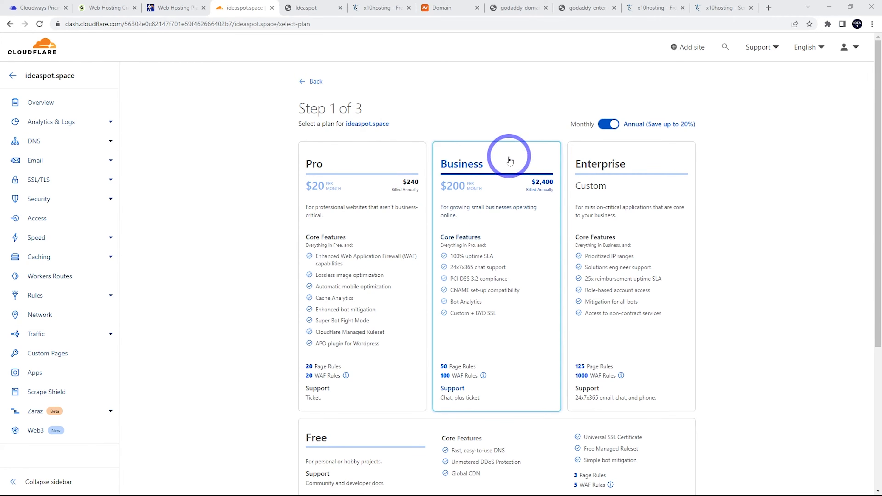
Choose the Free plan for ideaspot.space and continue
{"action": "scroll", "coordinate": [330, 177], "scroll_direction": "down", "scroll_amount": 5}
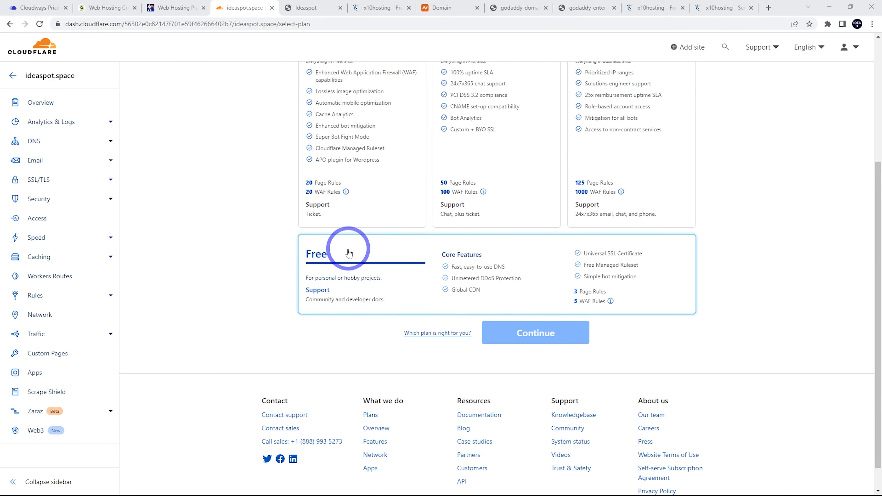
{"action": "left_click", "coordinate": [344, 253]}
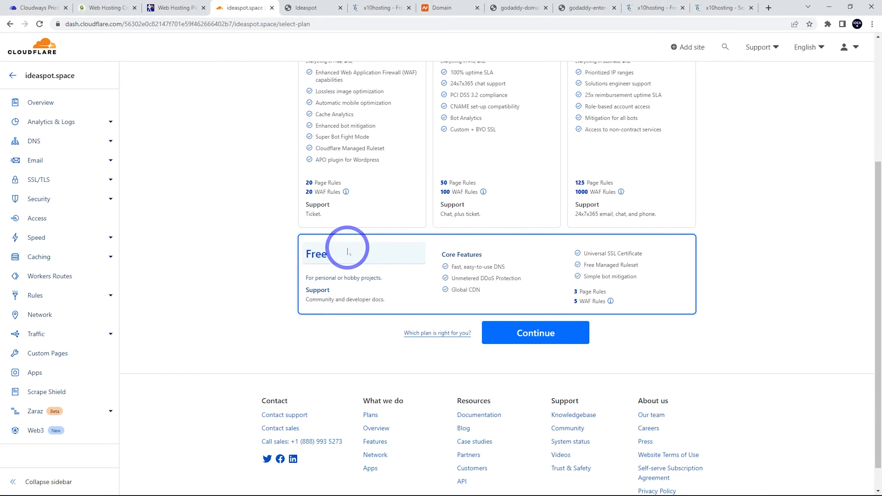
{"action": "left_click", "coordinate": [548, 333]}
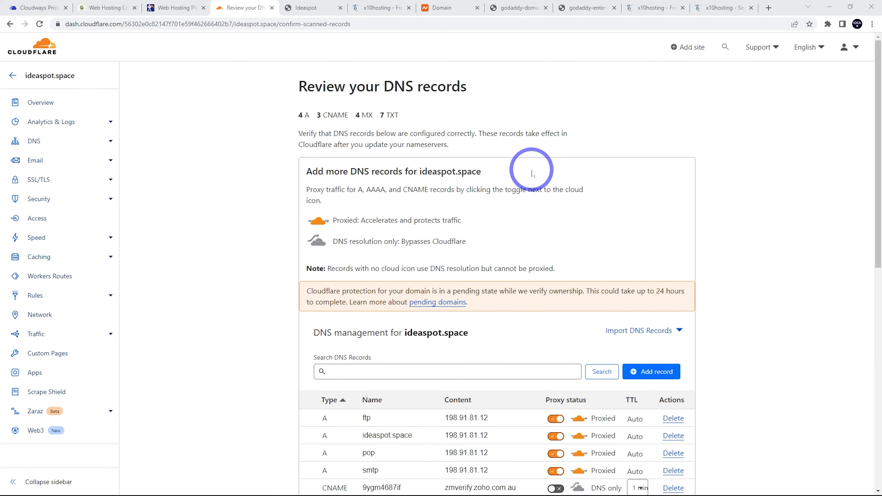
Review the scanned DNS records for ideaspot.space and continue to the nameserver instructions
{"action": "scroll", "coordinate": [601, 209], "scroll_direction": "down", "scroll_amount": 4}
{"action": "scroll", "coordinate": [431, 391], "scroll_direction": "down", "scroll_amount": 4}
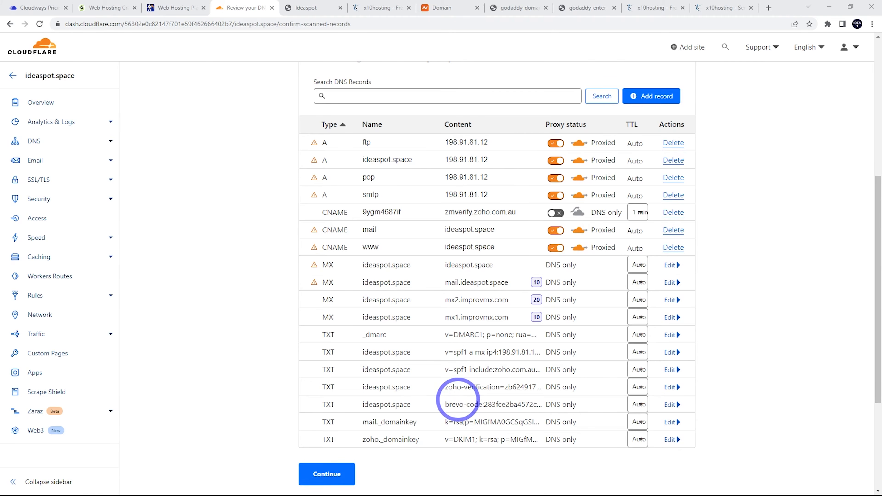
{"action": "scroll", "coordinate": [458, 399], "scroll_direction": "down", "scroll_amount": 3}
{"action": "left_click", "coordinate": [315, 384]}
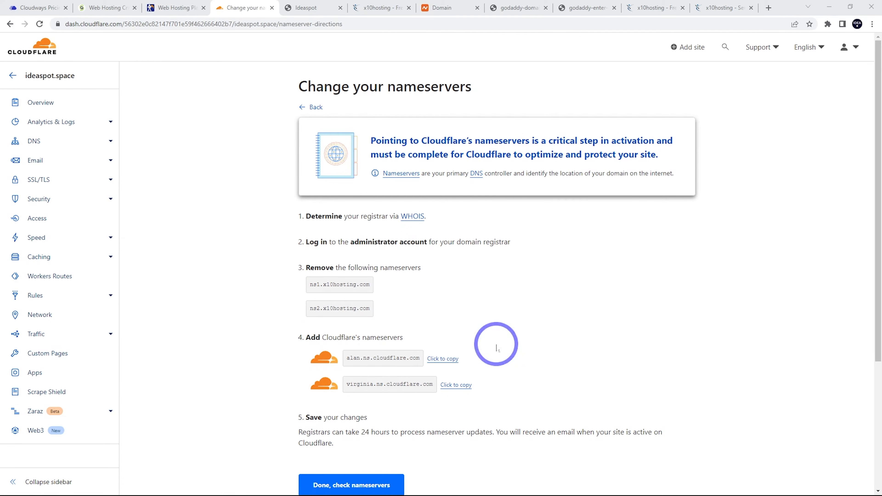
Copy alan.ns.cloudflare.com from Cloudflare and replace the first custom nameserver of ideaspot.space in Namecheap with it
{"action": "left_click", "coordinate": [443, 359]}
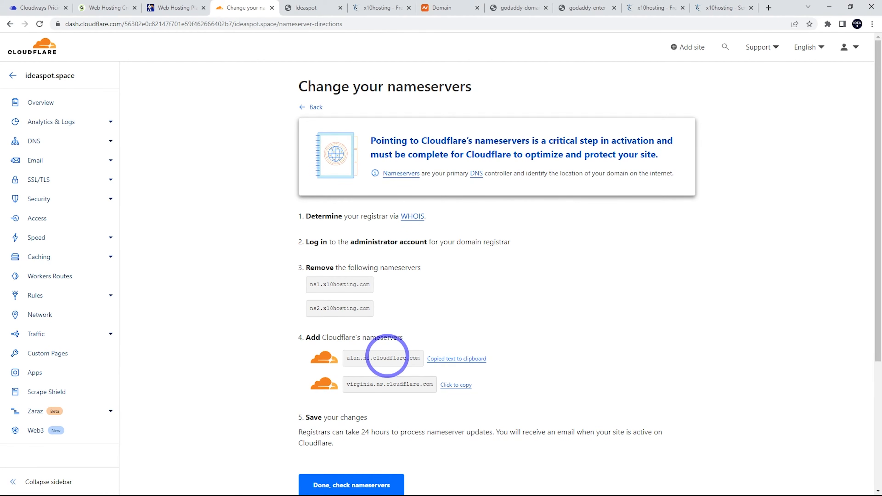
{"action": "left_click", "coordinate": [447, 7]}
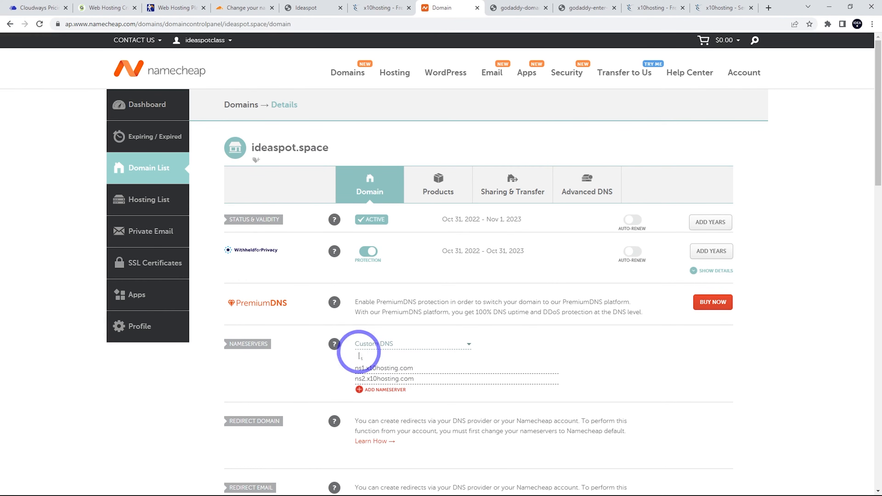
{"action": "left_click", "coordinate": [507, 8]}
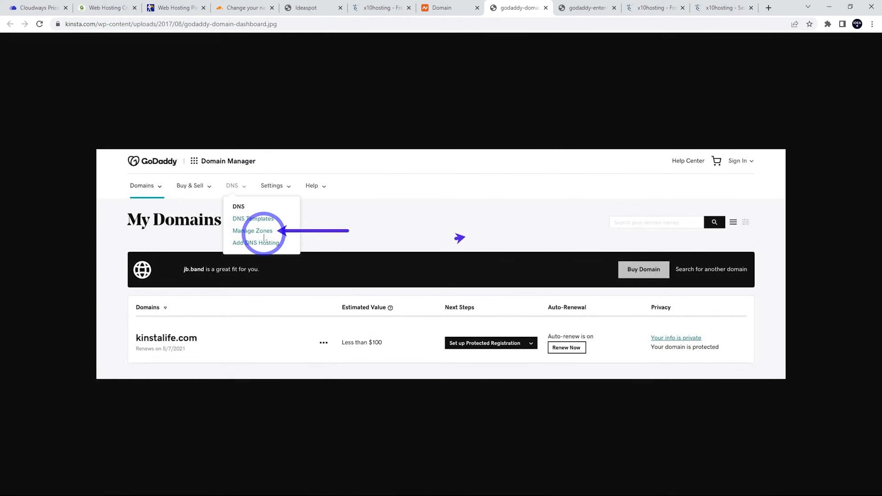
{"action": "left_click", "coordinate": [587, 8]}
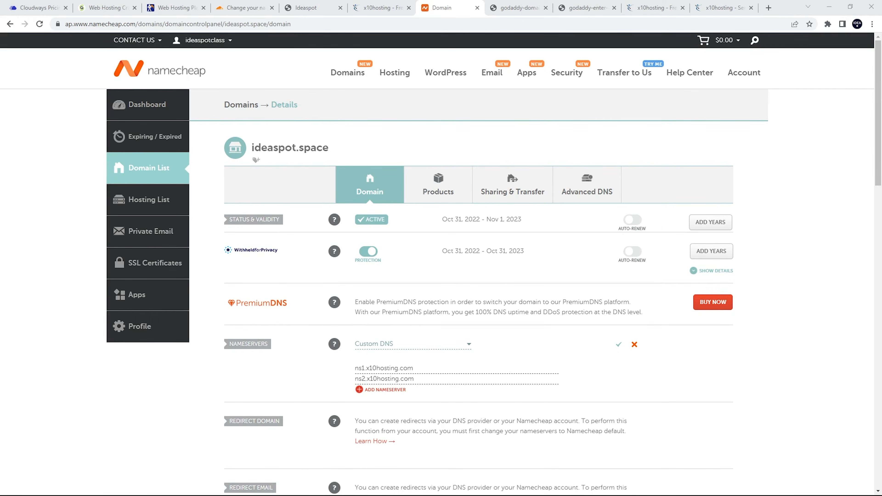
{"action": "left_click_drag", "start_coordinate": [414, 368], "coordinate": [353, 362]}
{"action": "key", "text": "ctrl+v"}
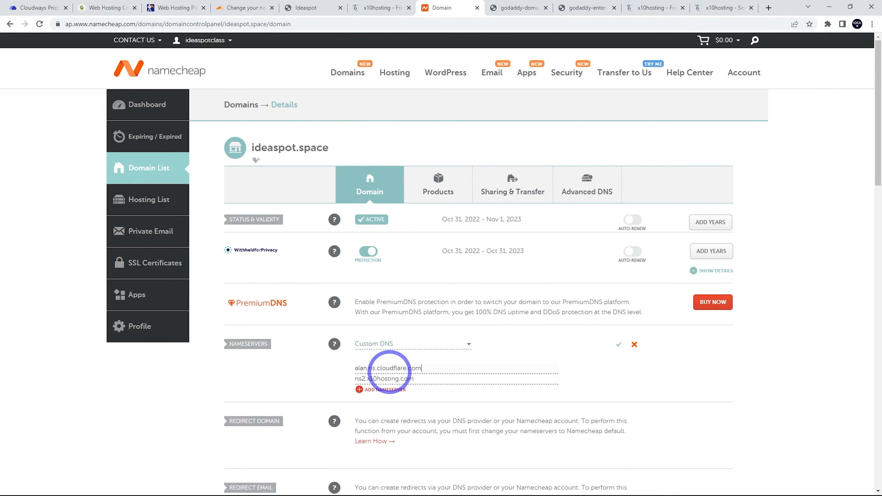
Copy virginia.ns.cloudflare.com from Cloudflare, replace the second custom nameserver in Namecheap with it, and save the nameservers
{"action": "left_click", "coordinate": [254, 8]}
{"action": "left_click", "coordinate": [462, 384]}
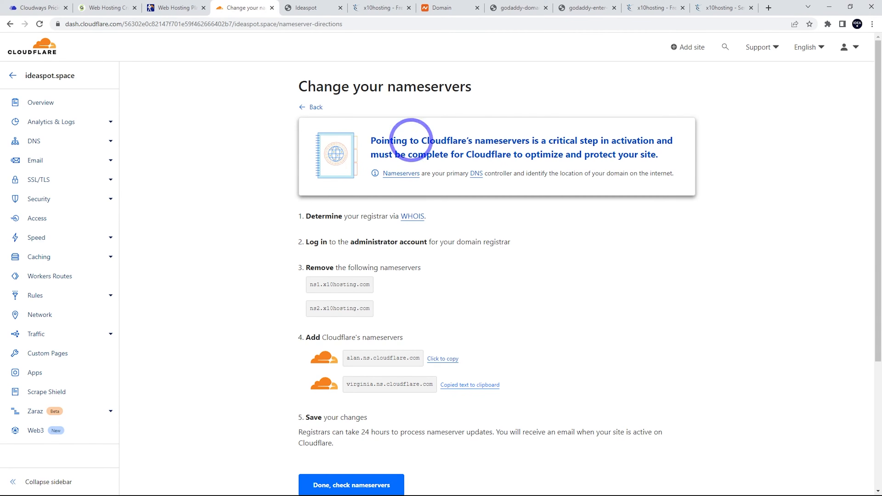
{"action": "left_click", "coordinate": [427, 9]}
{"action": "left_click_drag", "start_coordinate": [440, 382], "coordinate": [321, 379]}
{"action": "key", "text": "ctrl+v"}
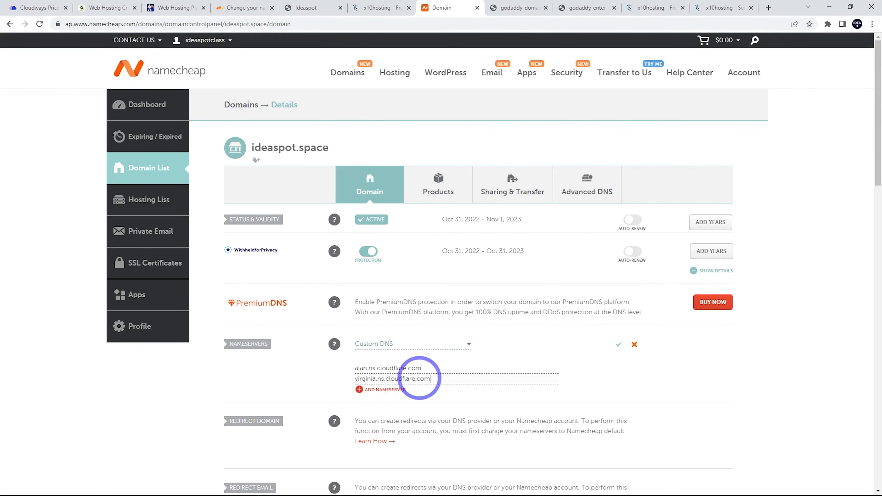
{"action": "left_click", "coordinate": [619, 345]}
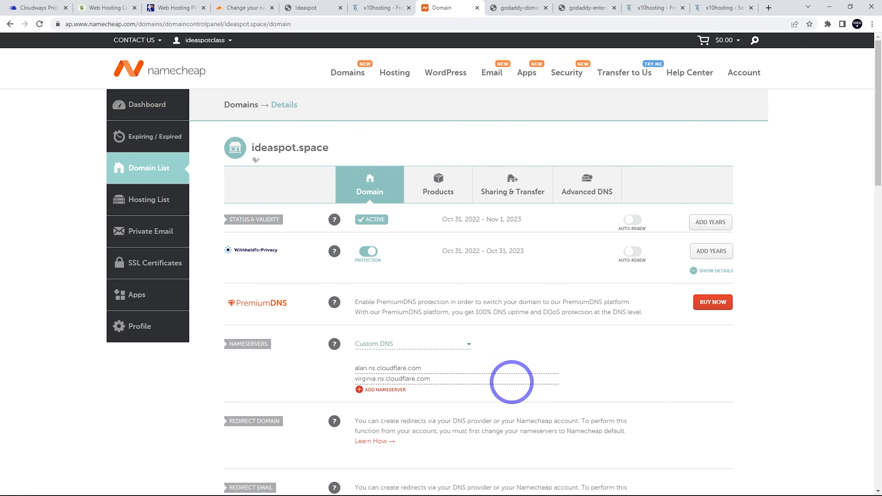
Run Cloudflare's nameserver check and go through the Quick Start Guide, keeping Automatic HTTPS Rewrites and Brotli enabled
{"action": "left_click", "coordinate": [247, 7]}
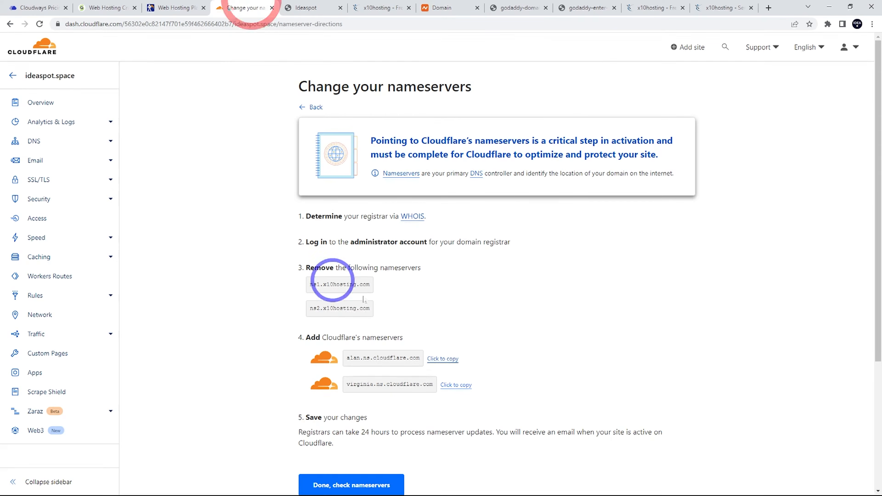
{"action": "left_click", "coordinate": [341, 485]}
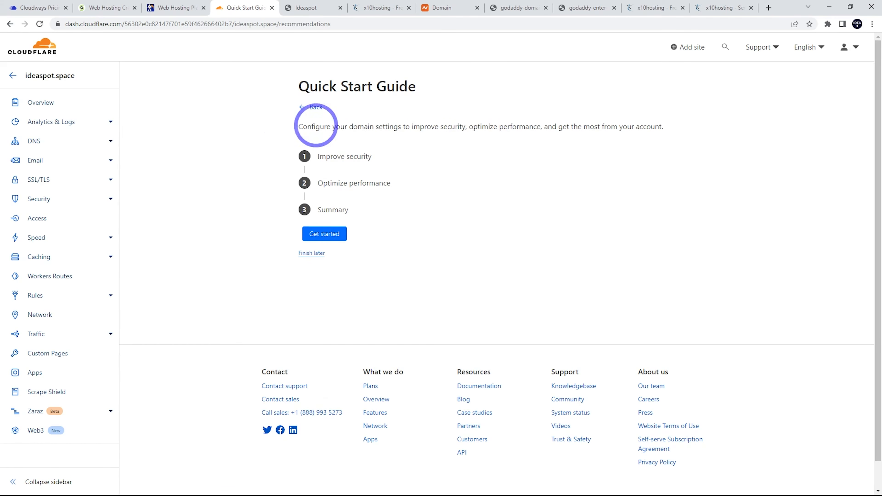
{"action": "left_click", "coordinate": [324, 233]}
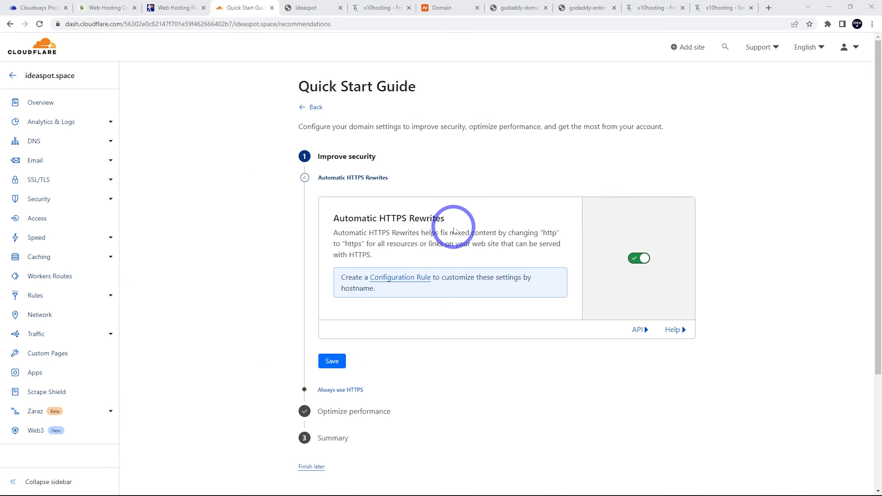
{"action": "left_click", "coordinate": [334, 392]}
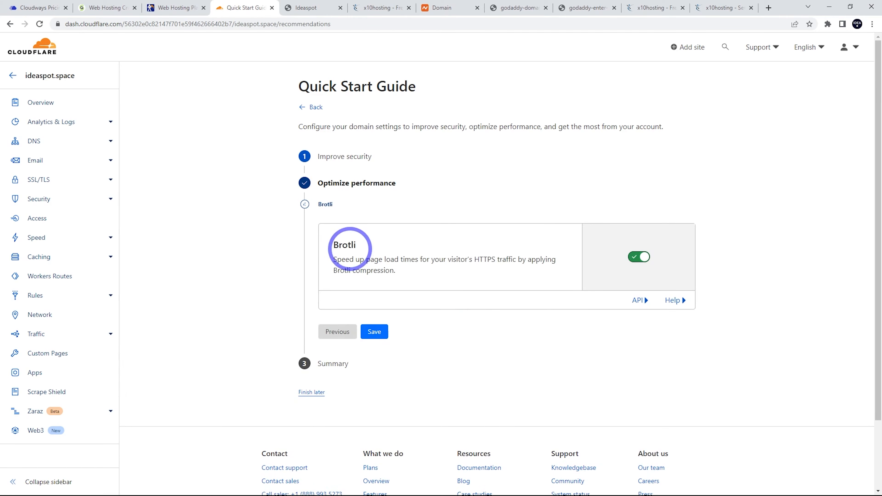
{"action": "left_click", "coordinate": [384, 330]}
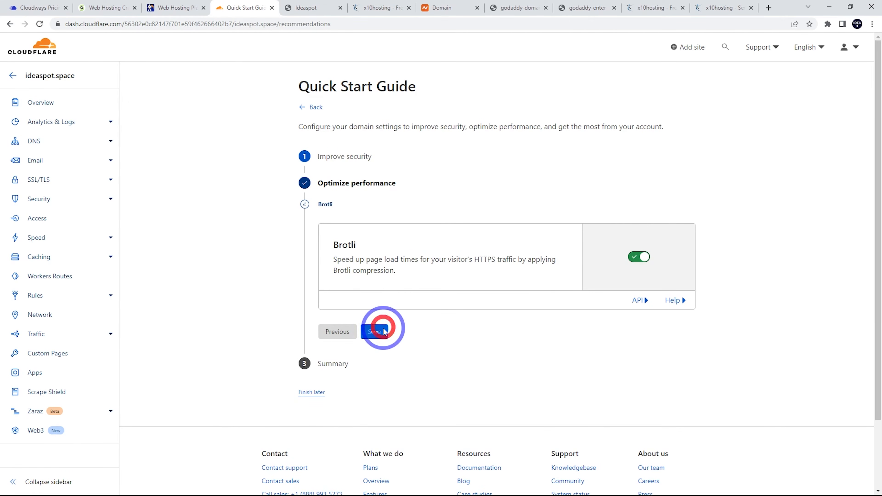
{"action": "left_click", "coordinate": [336, 306]}
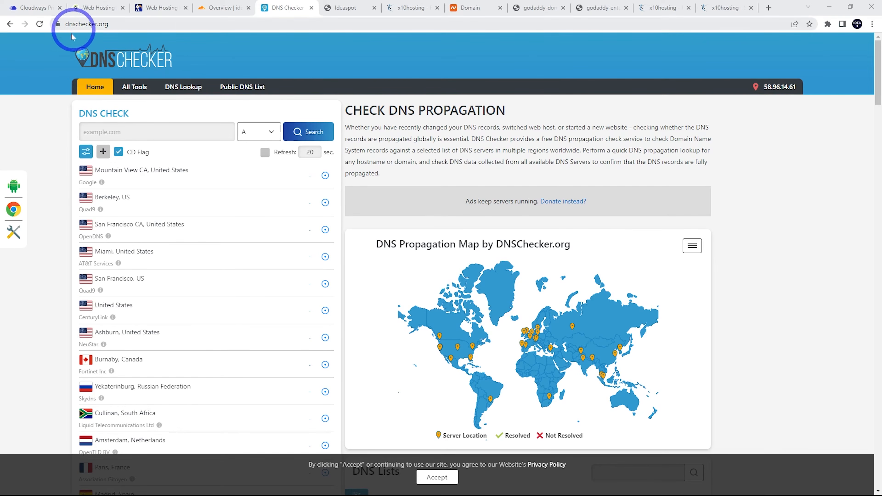
Check the worldwide A record propagation of ideaspot.space on dnschecker.org and repeat the lookup
{"action": "left_click", "coordinate": [98, 132]}
{"action": "type", "text": "ideaspot.space"}
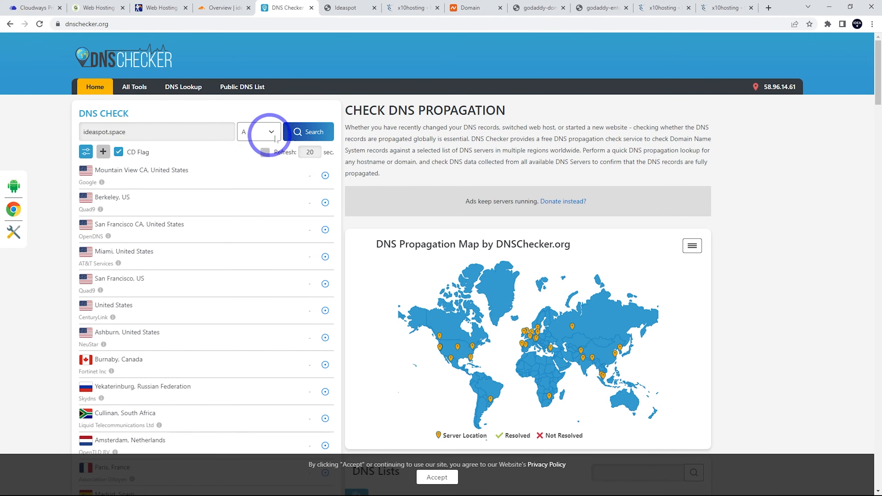
{"action": "left_click", "coordinate": [308, 135]}
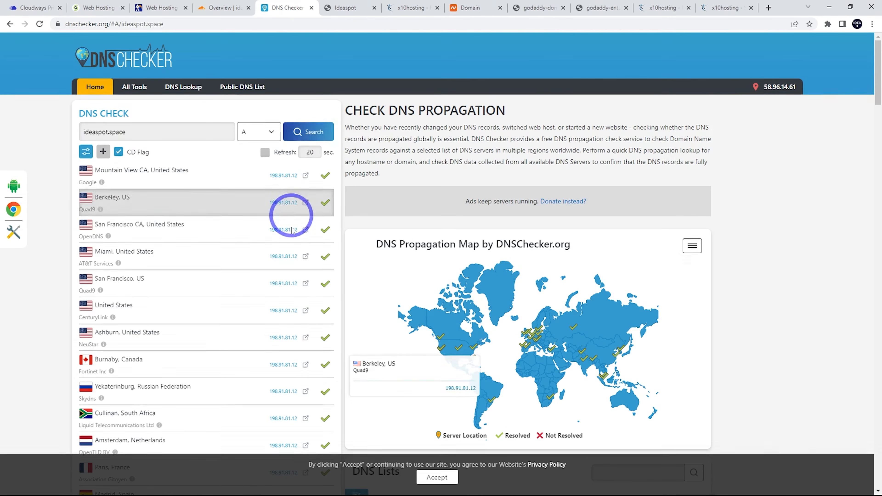
{"action": "scroll", "coordinate": [292, 271], "scroll_direction": "down", "scroll_amount": 3}
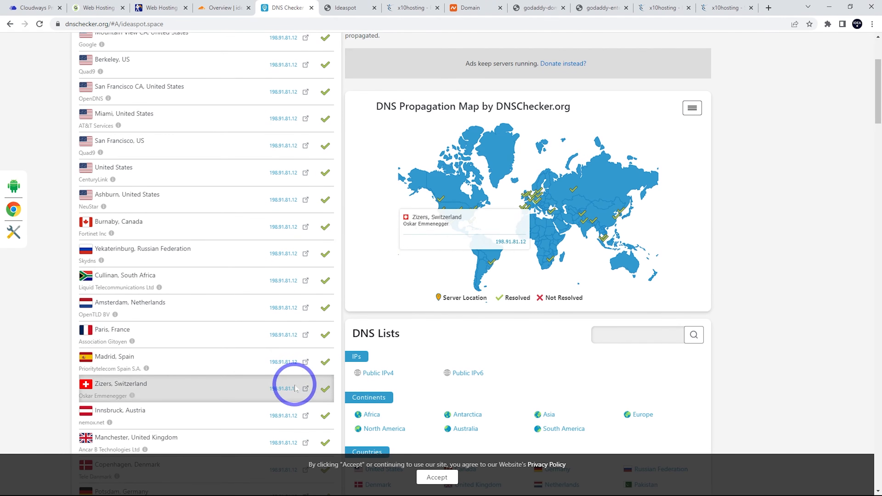
{"action": "scroll", "coordinate": [289, 222], "scroll_direction": "up", "scroll_amount": 3}
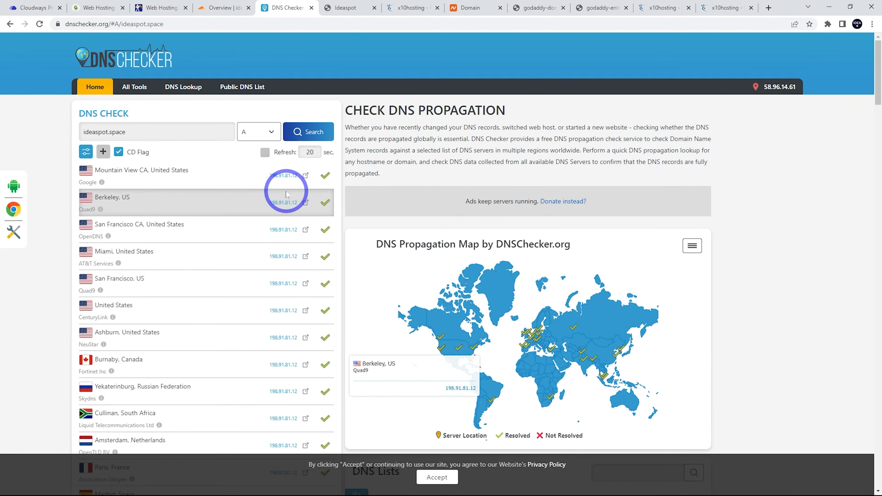
{"action": "scroll", "coordinate": [278, 195], "scroll_direction": "down", "scroll_amount": 10}
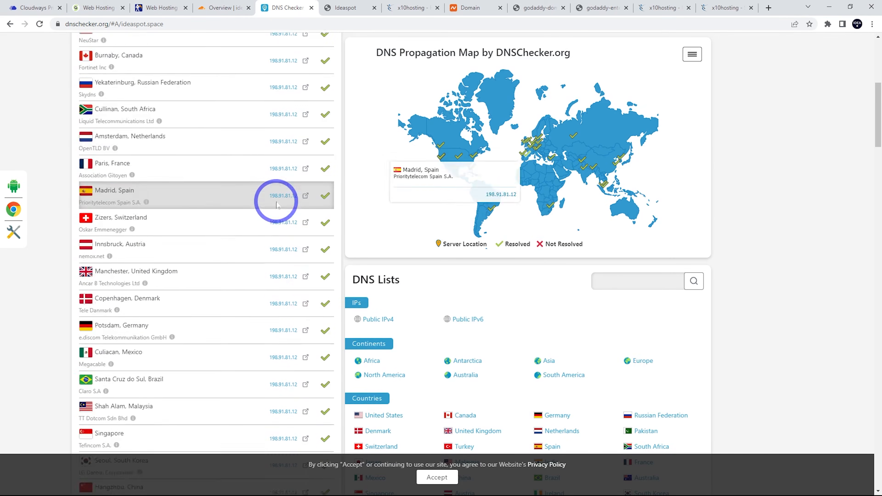
{"action": "scroll", "coordinate": [276, 201], "scroll_direction": "up", "scroll_amount": 10}
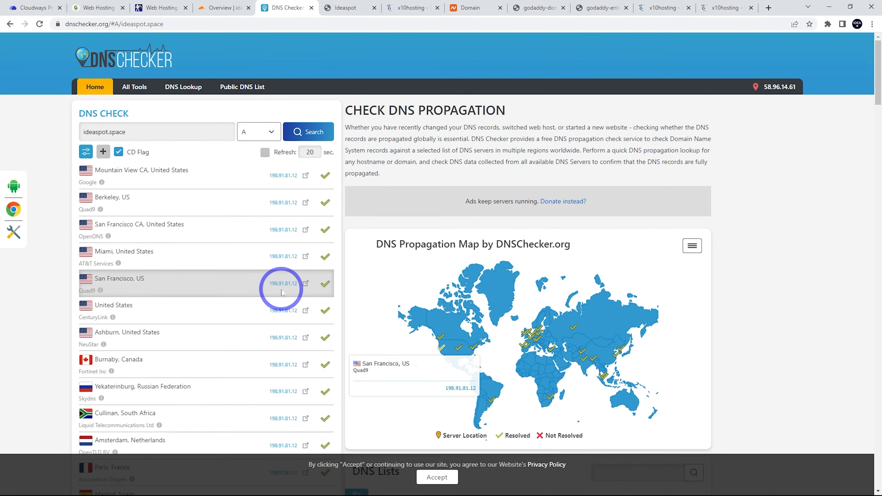
{"action": "left_click", "coordinate": [291, 274]}
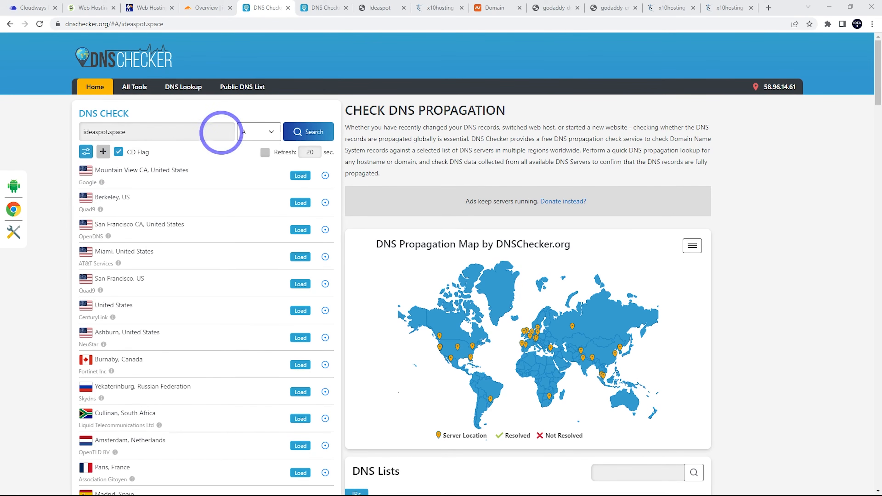
{"action": "left_click", "coordinate": [309, 133]}
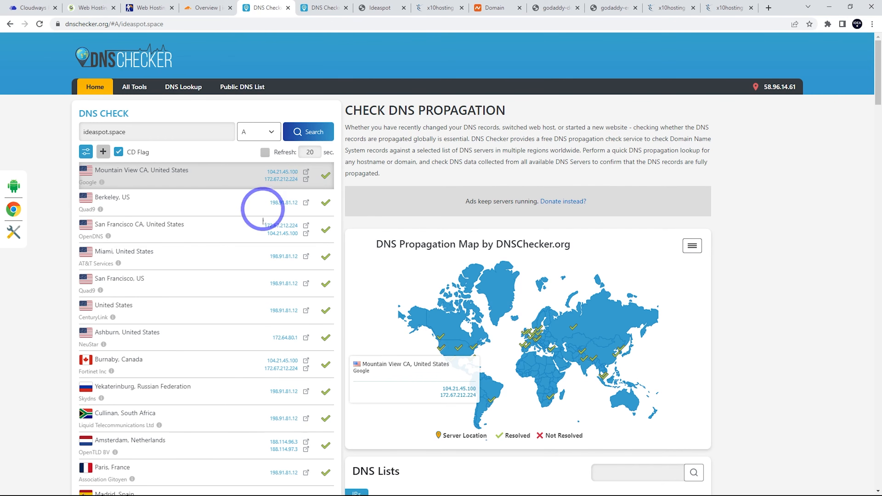
Refresh the ideaspot.space overview in Cloudflare and open the domain's SSL/TLS settings
{"action": "left_click", "coordinate": [205, 7]}
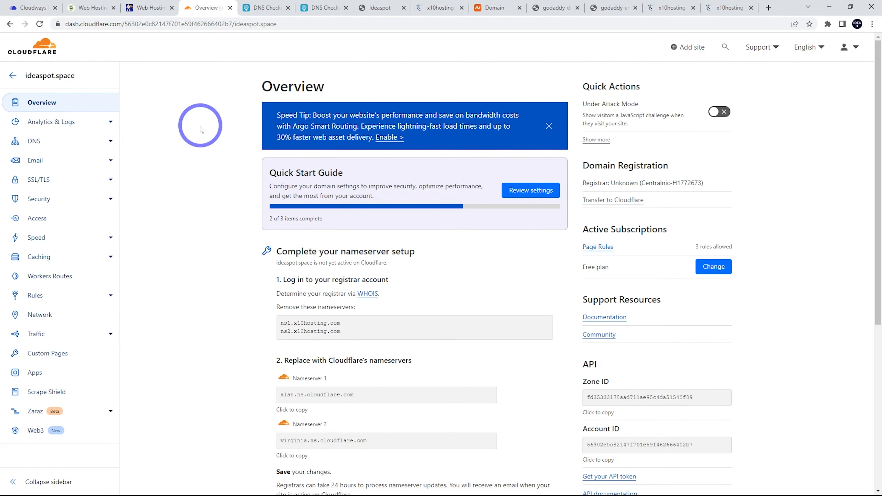
{"action": "left_click", "coordinate": [39, 23]}
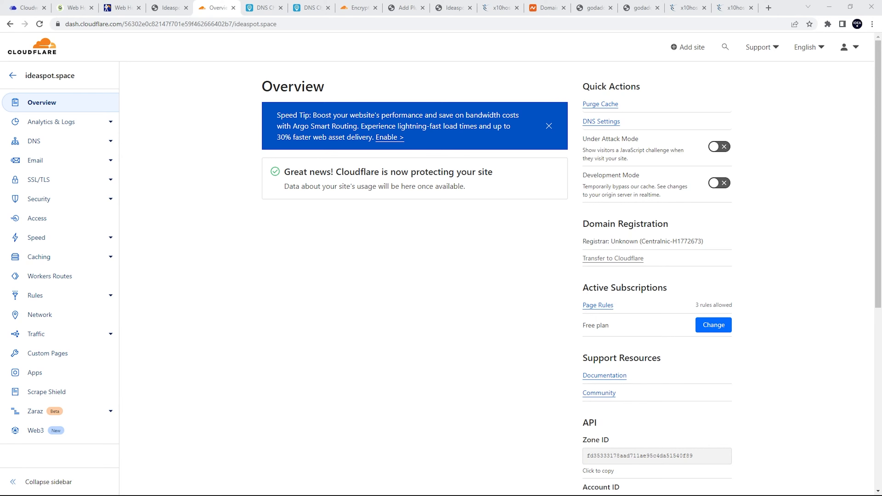
{"action": "left_click", "coordinate": [49, 182]}
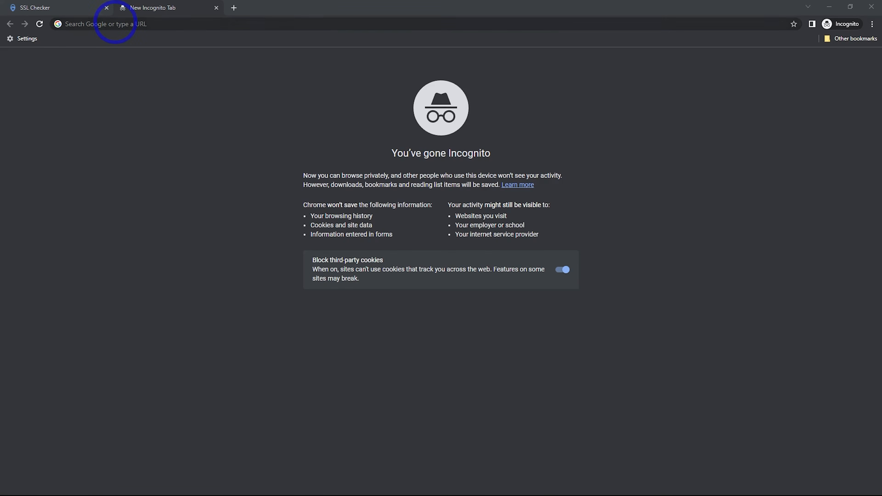
{"action": "type", "text": "https://ideaspot.space/"}
{"action": "left_click", "coordinate": [118, 32]}
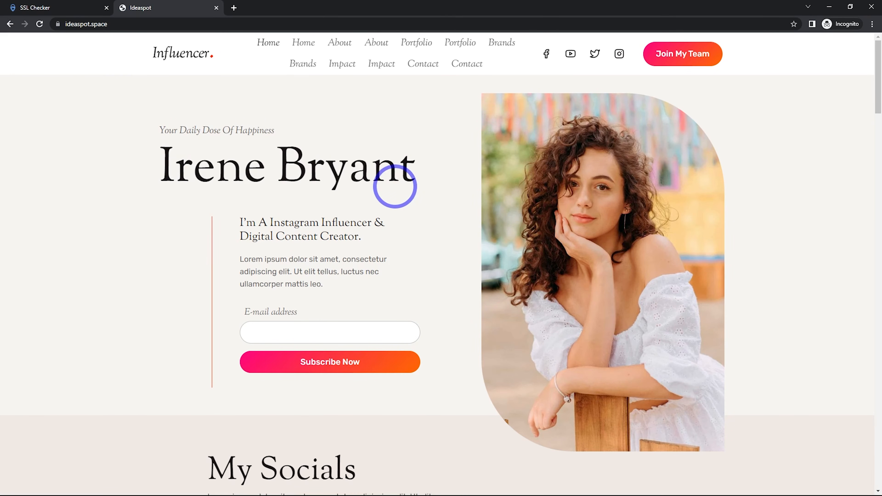
{"action": "left_click", "coordinate": [56, 8]}
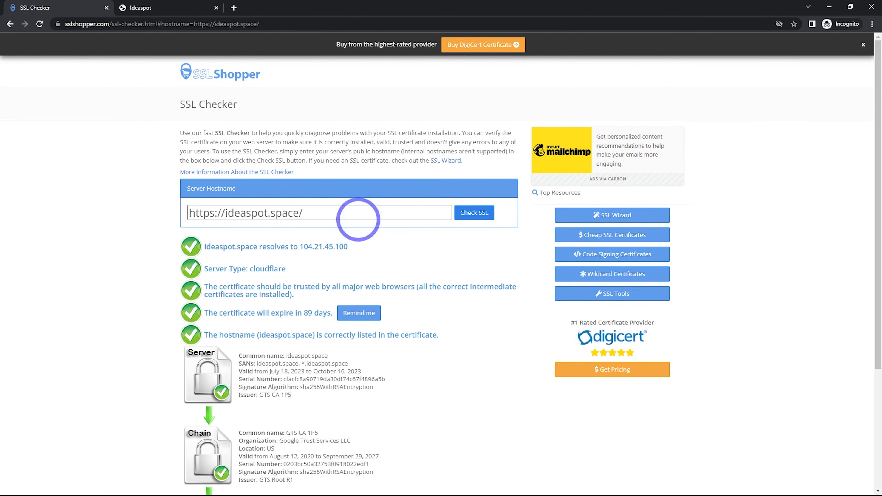
{"action": "left_click", "coordinate": [474, 213]}
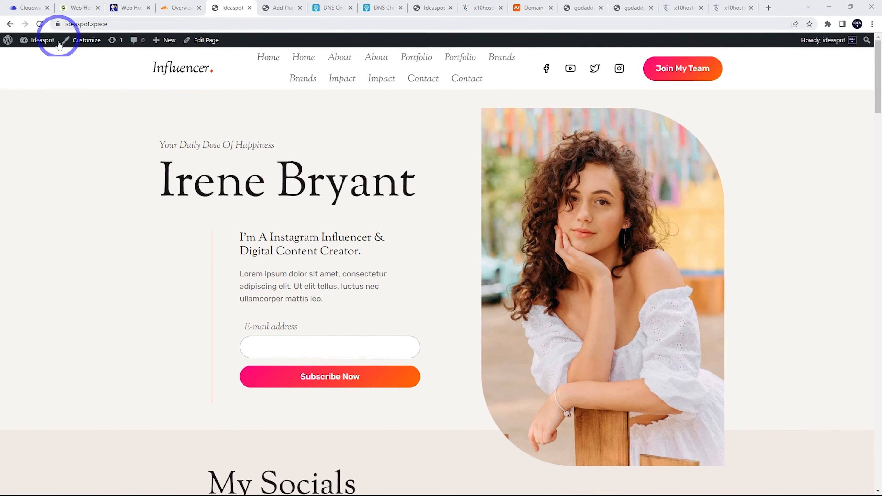
Switch to the WordPress Add Plugins page with the search results for cloudflare
{"action": "left_click", "coordinate": [284, 8]}
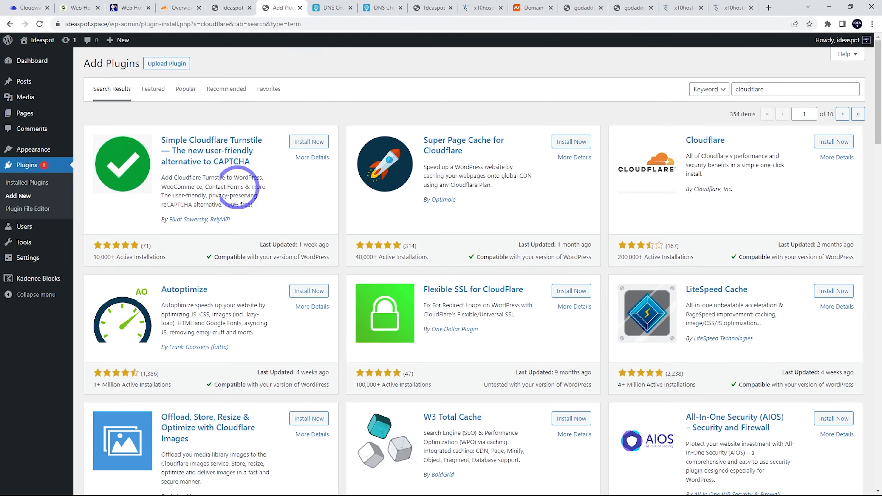